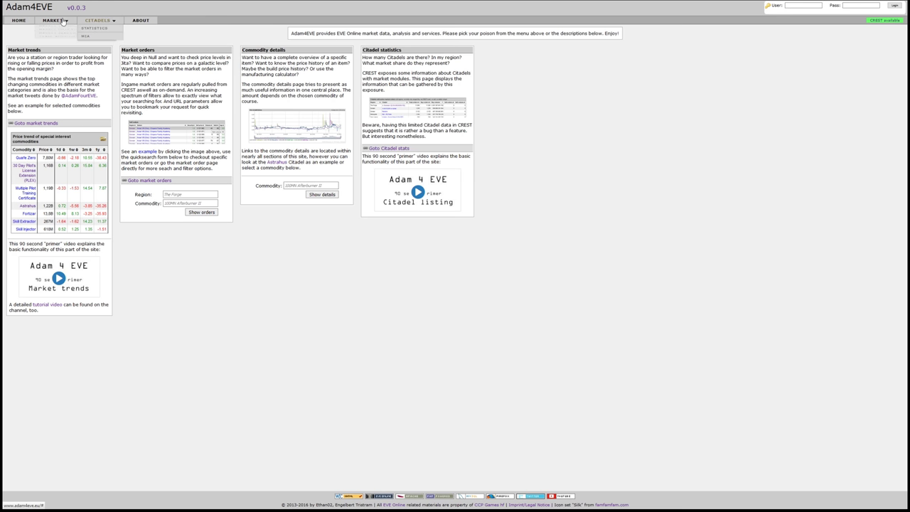
# Look over the top navigation menus on the cookie-free Adam4EVE home page
pyautogui.moveTo(120, 21)
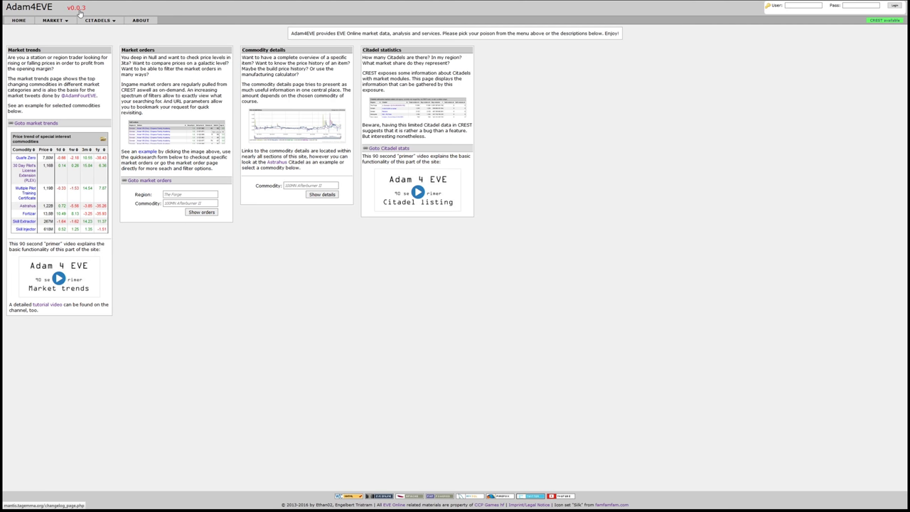
pyautogui.middleClick(80, 12)
pyautogui.click(116, 6)
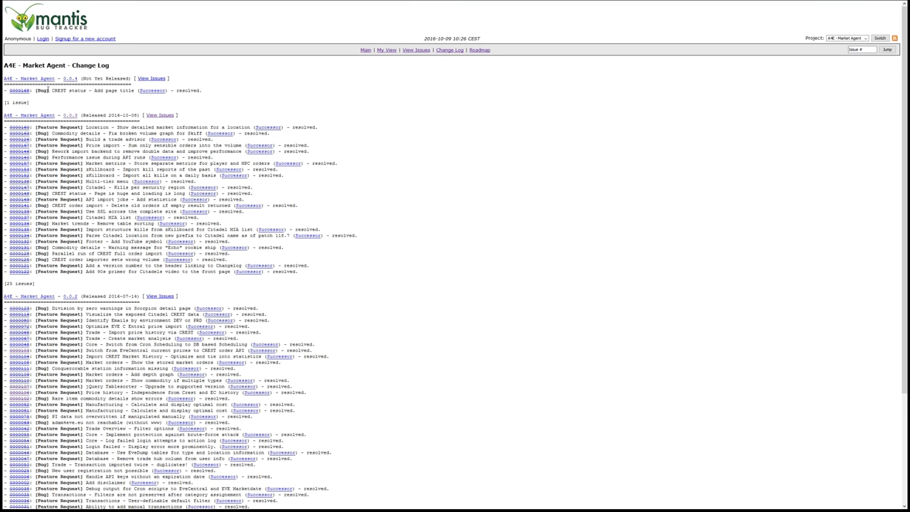
pyautogui.moveTo(151, 1)
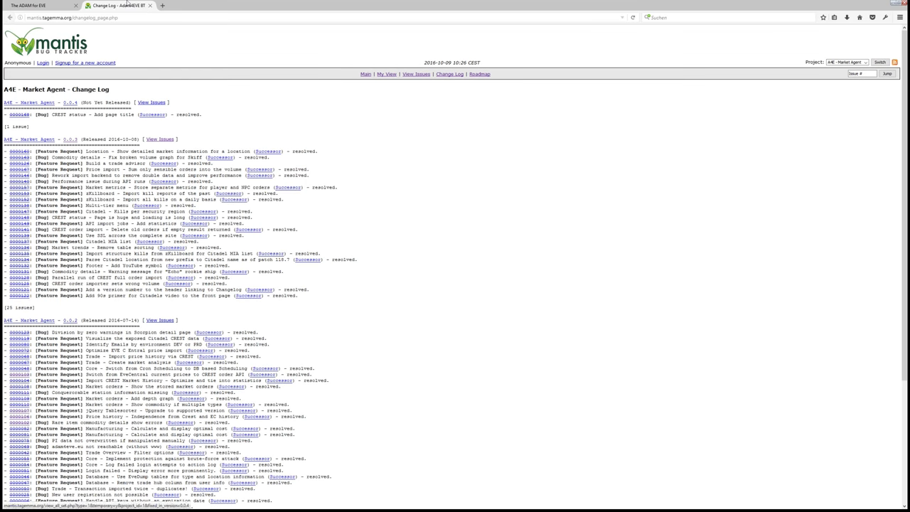
pyautogui.click(150, 6)
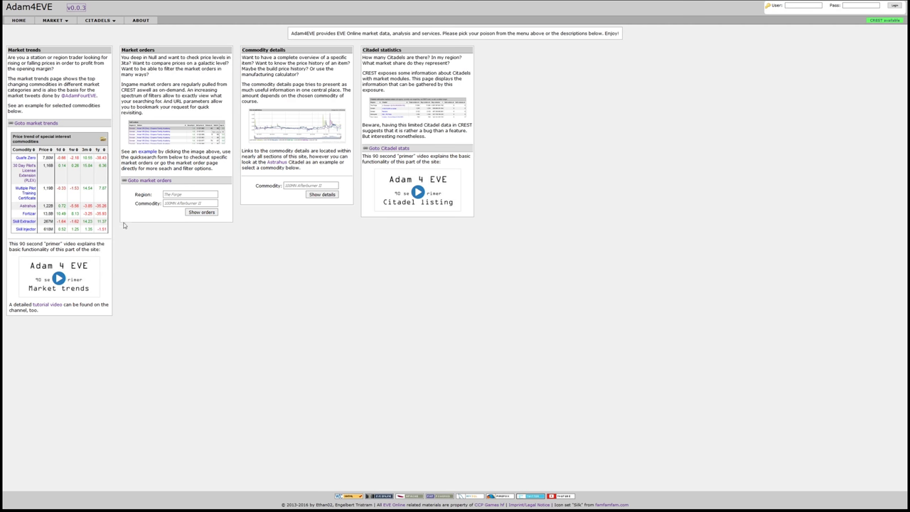
# Open the CREST availability statistics page from the green 'CREST available' badge
pyautogui.click(891, 22)
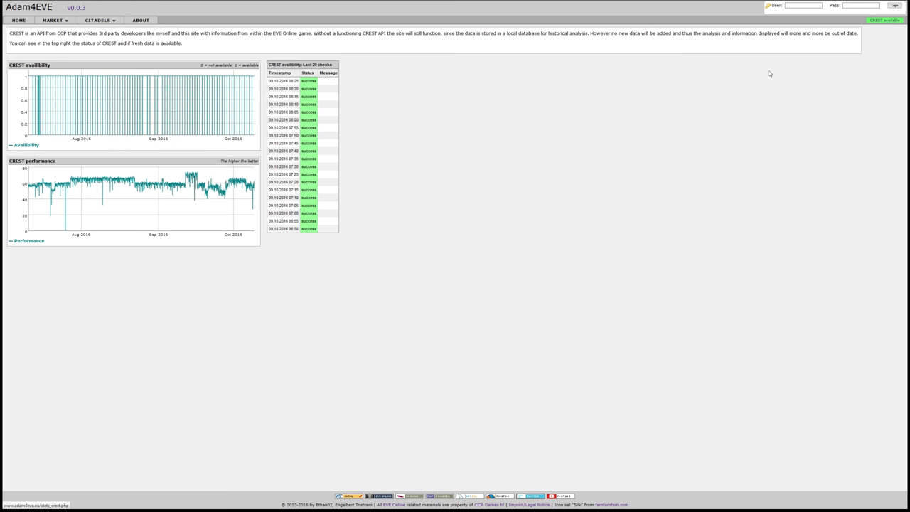
pyautogui.moveTo(147, 118)
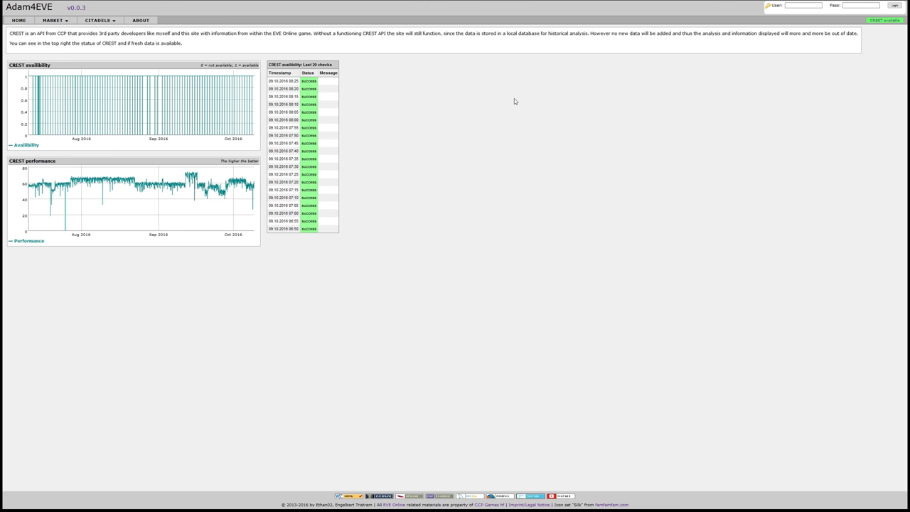
# Return home and open CITADELS > MIA to list citadels missing from the market
pyautogui.click(17, 21)
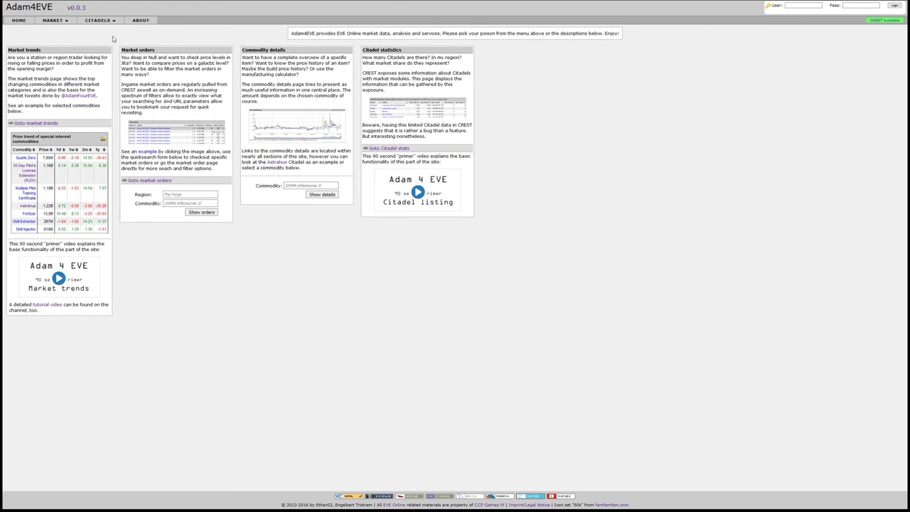
pyautogui.moveTo(104, 23)
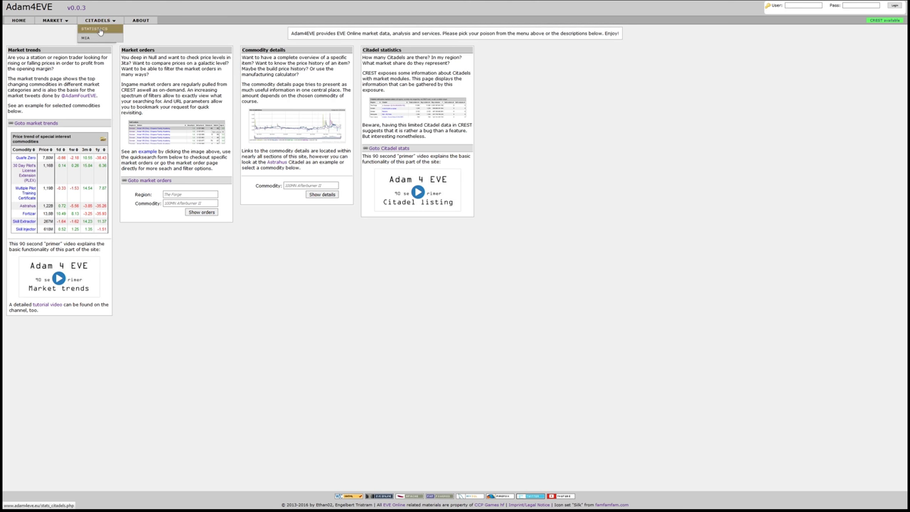
pyautogui.click(100, 30)
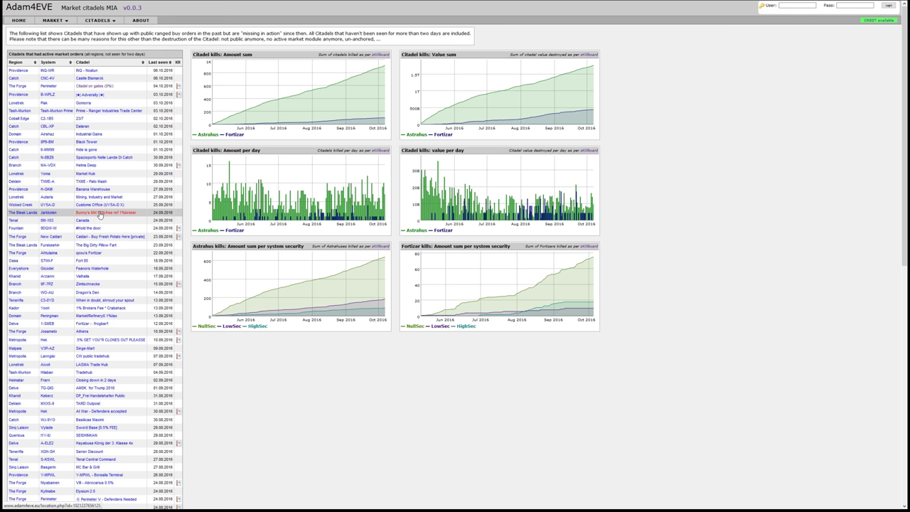
pyautogui.scroll(-2, 102, 208)
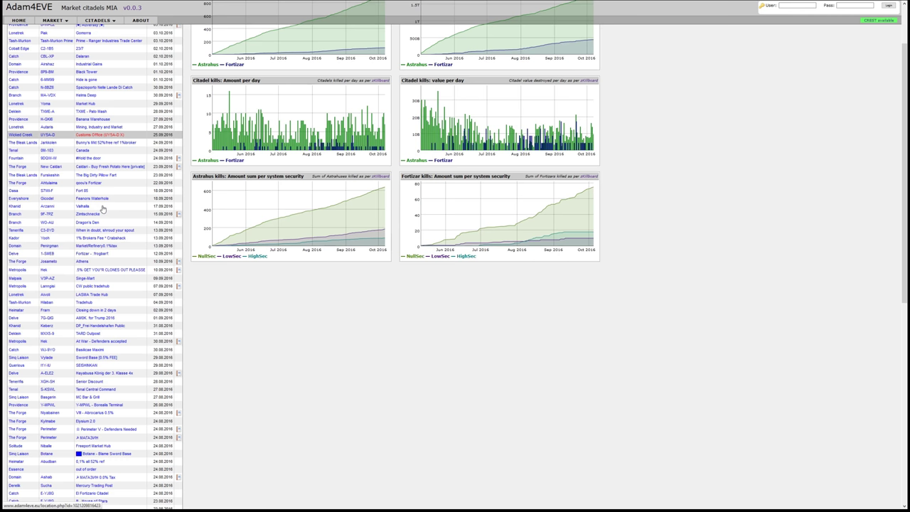
pyautogui.scroll(2, 107, 199)
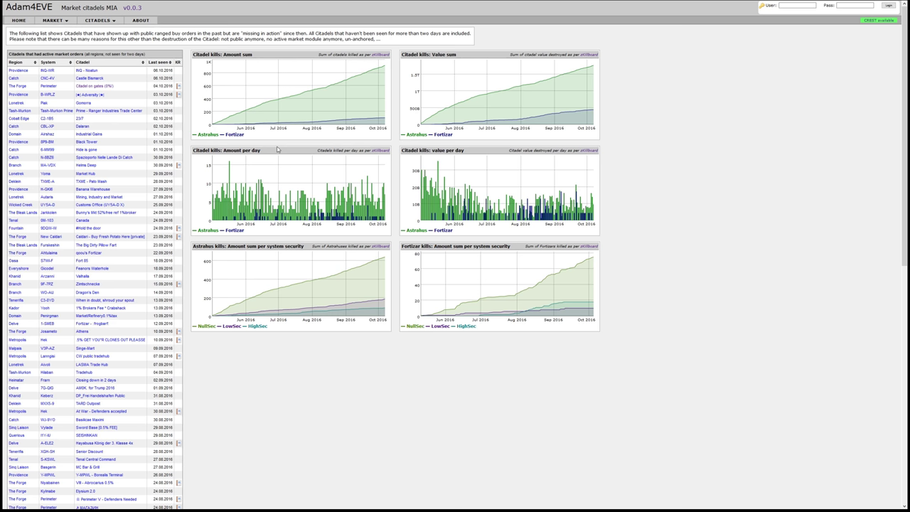
pyautogui.moveTo(385, 124)
pyautogui.moveTo(98, 20)
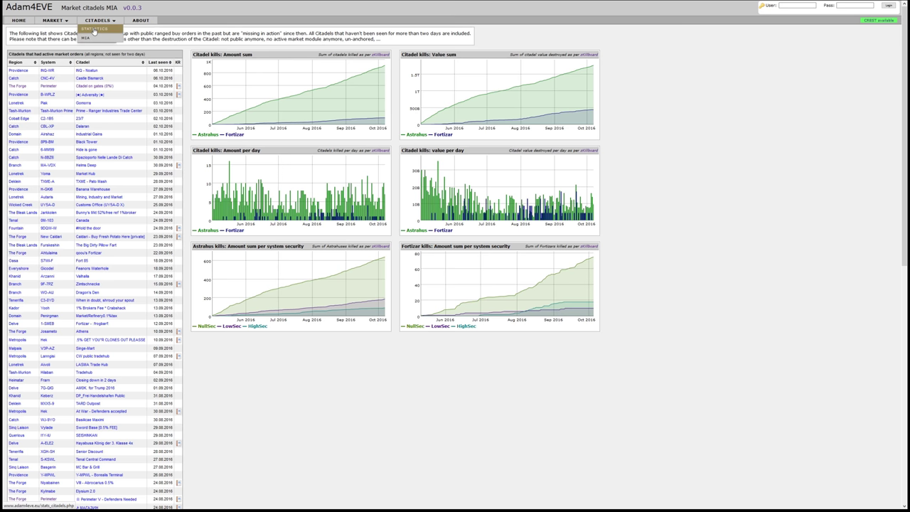
# Open CITADELS > STATISTICS and review the citadel table down to its bottom
pyautogui.click(94, 29)
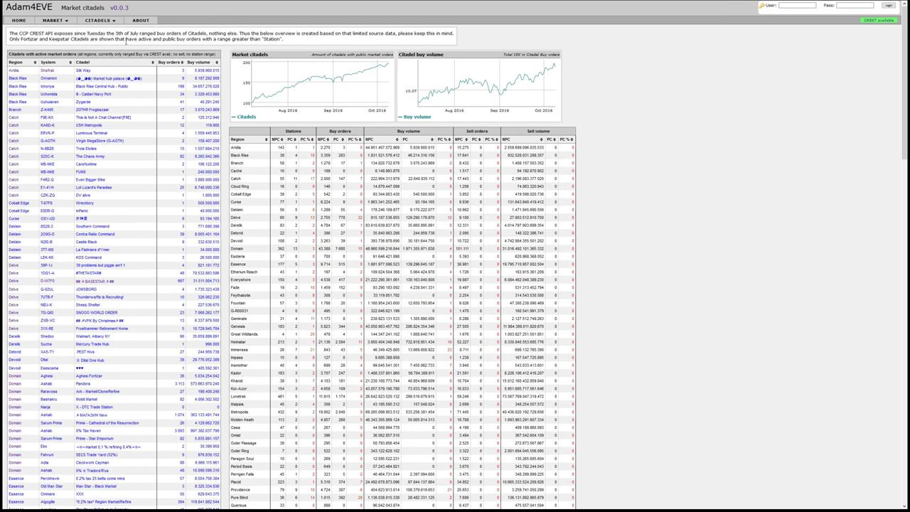
pyautogui.scroll(-15, 92, 223)
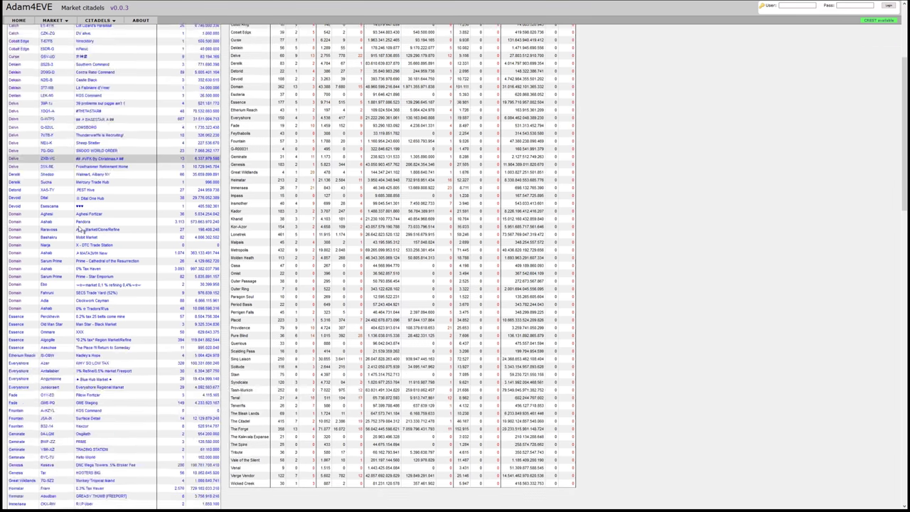
pyautogui.scroll(-6, 21, 320)
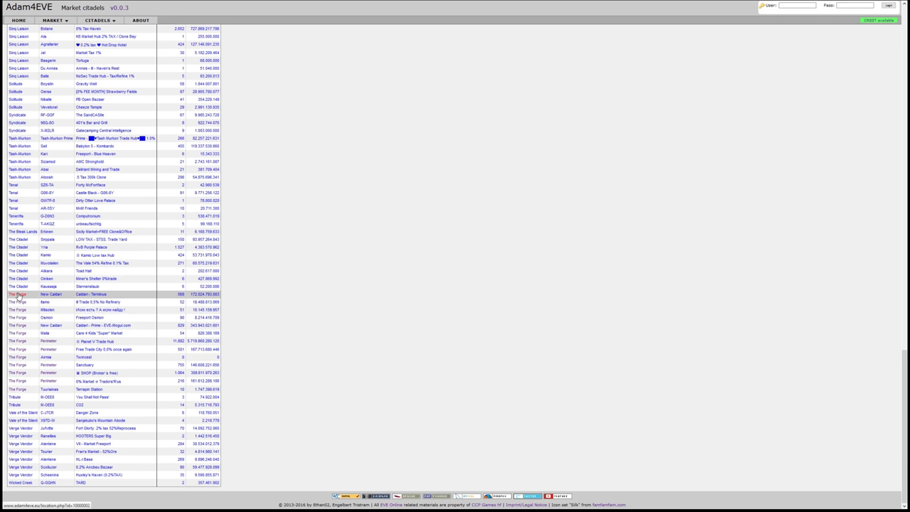
# Open The Forge region details and remove Moved ISK from the Performed trade chart
pyautogui.click(108, 277)
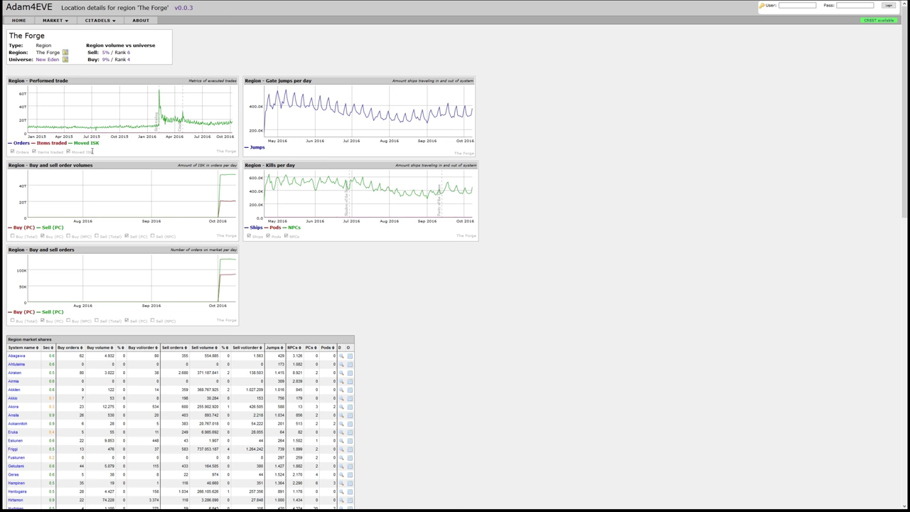
pyautogui.click(69, 152)
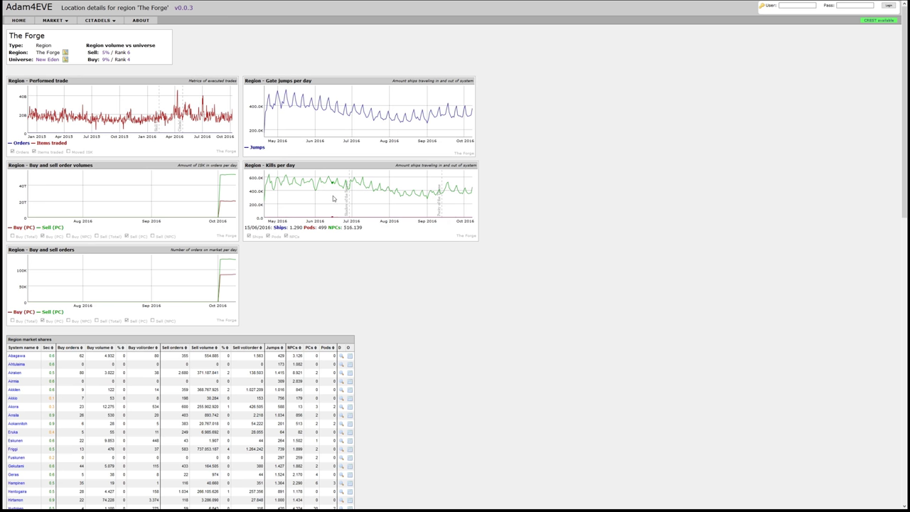
# Remove NPC kills from The Forge's Kills per day chart, leaving Ships and Pods
pyautogui.click(286, 236)
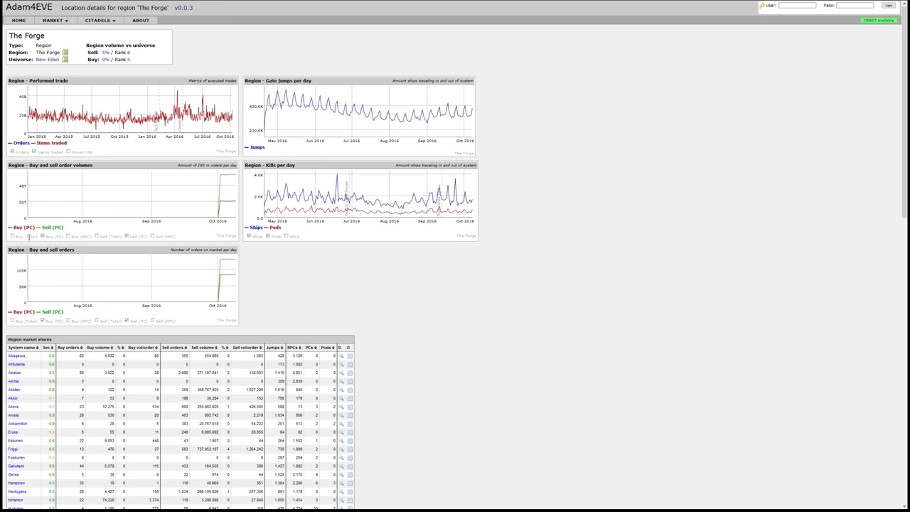
# Plot only Buy (Total) on the order volumes chart, dropping Sell (PC) and Buy (PC)
pyautogui.click(126, 236)
pyautogui.click(12, 236)
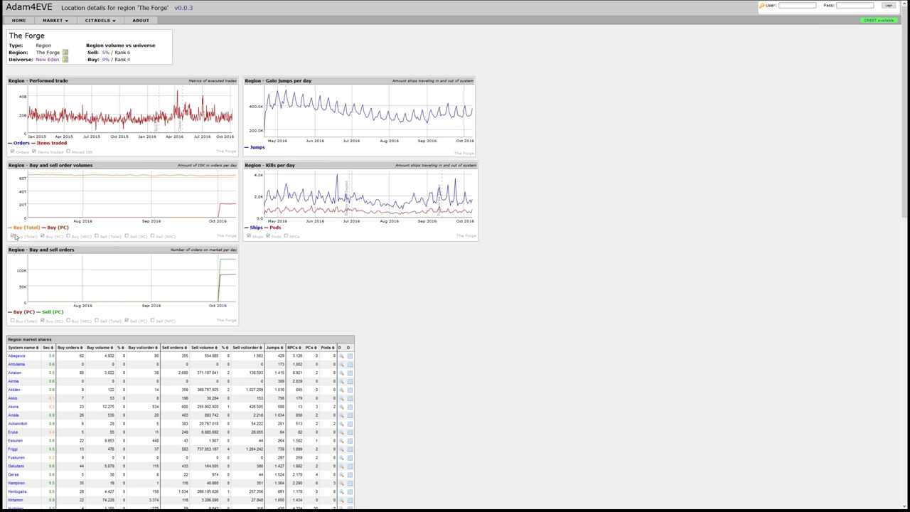
pyautogui.click(43, 236)
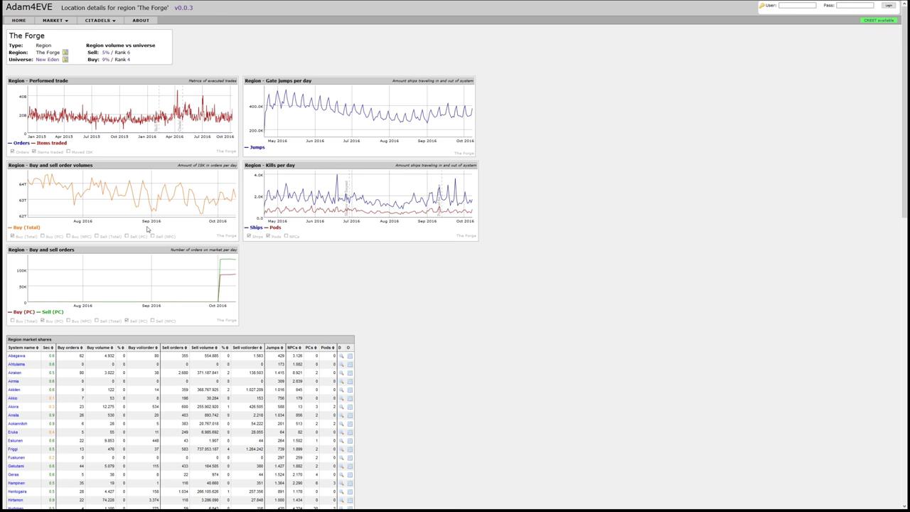
# Sort The Forge's market shares by sell volume descending, then go to New Eden
pyautogui.scroll(-3, 326, 321)
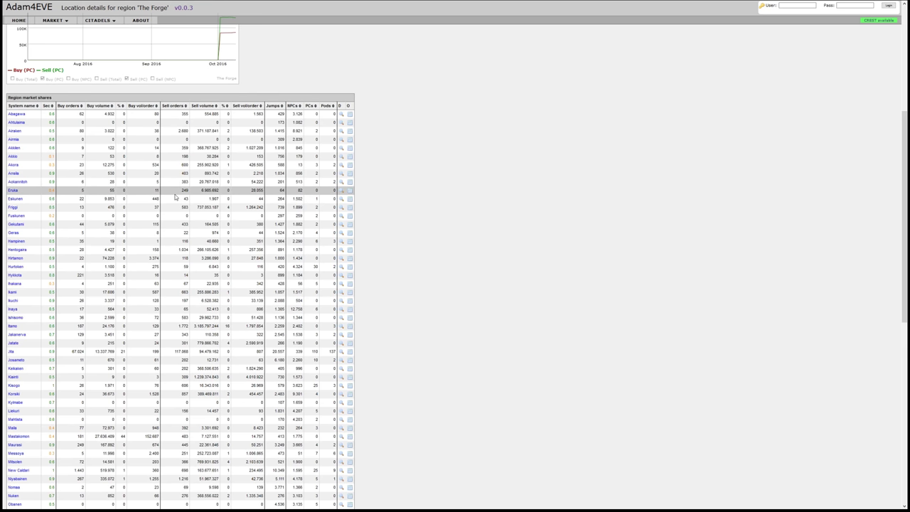
pyautogui.click(206, 107)
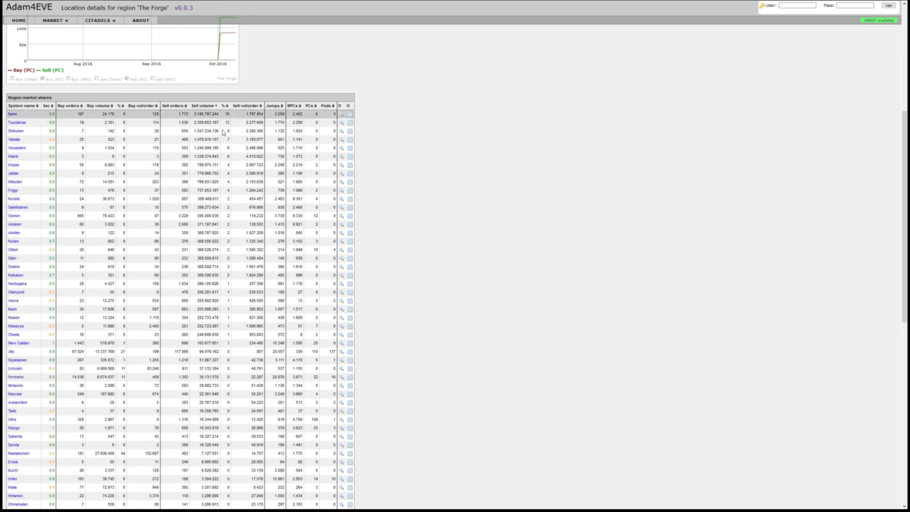
pyautogui.click(206, 107)
pyautogui.scroll(4, 236, 222)
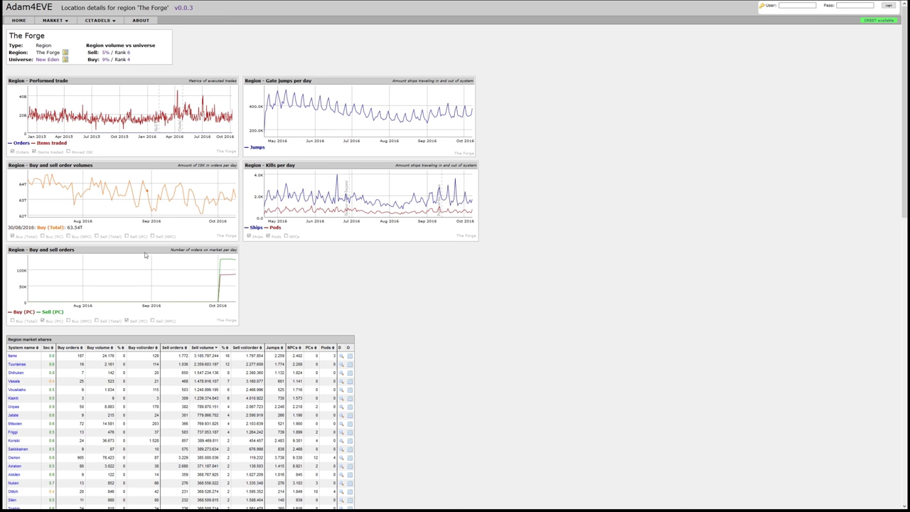
pyautogui.click(50, 60)
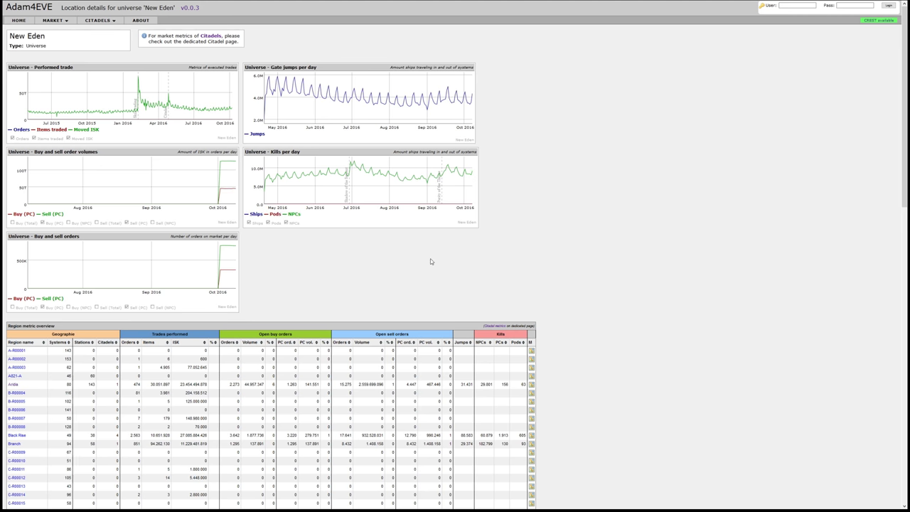
# Rank New Eden's regions by NPC kills, highest first, and open Delve's details
pyautogui.scroll(-1, 430, 261)
pyautogui.scroll(-3, 429, 261)
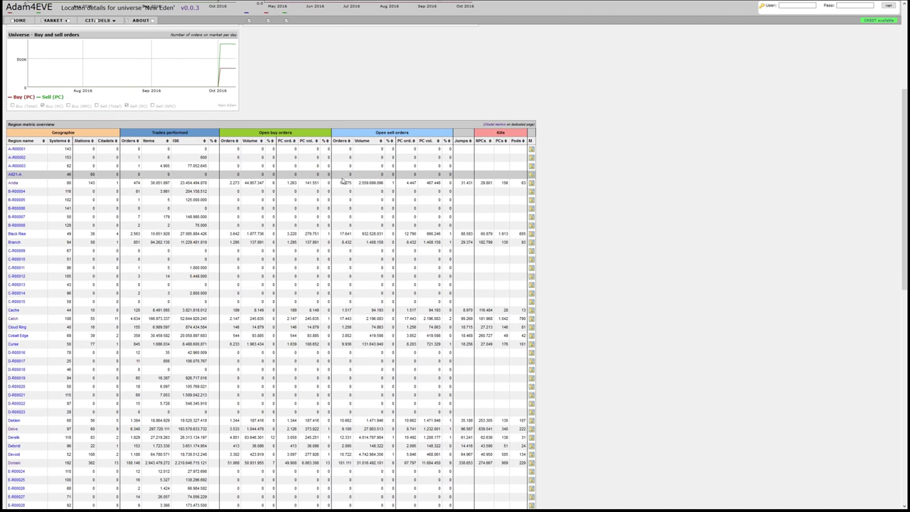
pyautogui.click(486, 141)
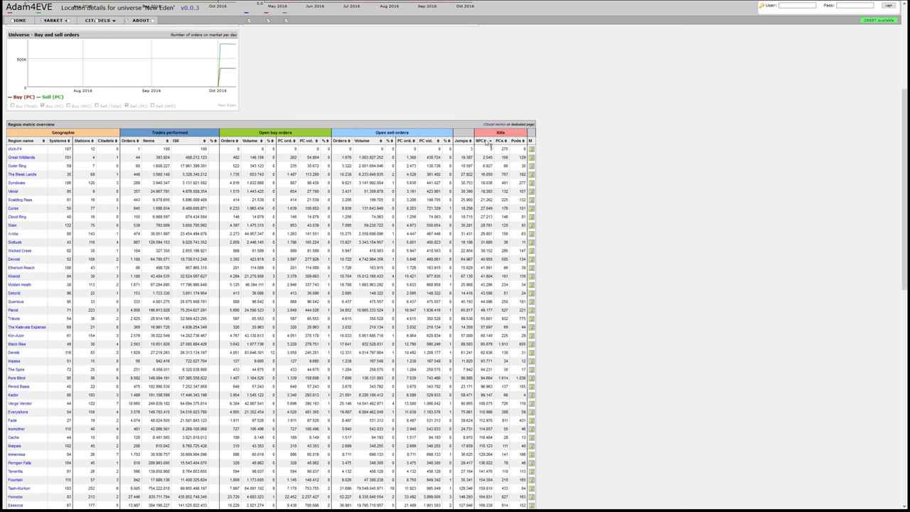
pyautogui.click(486, 140)
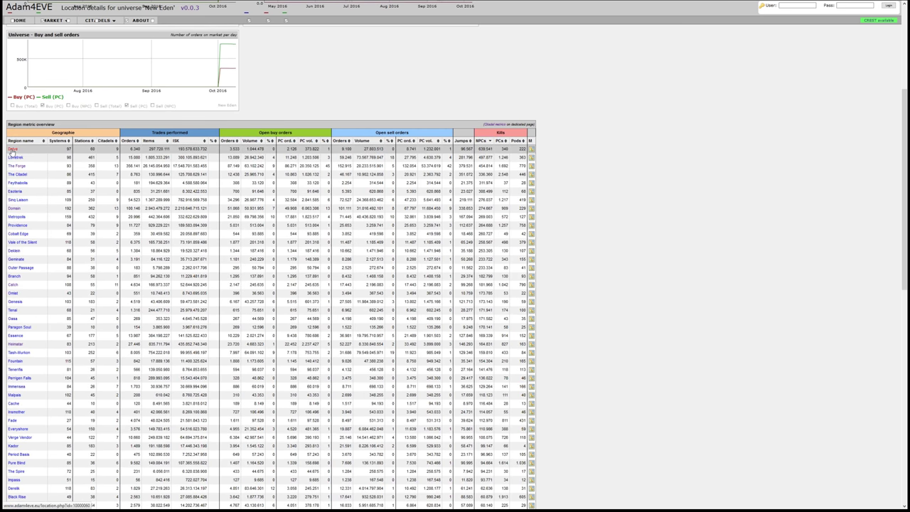
pyautogui.scroll(2, 85, 186)
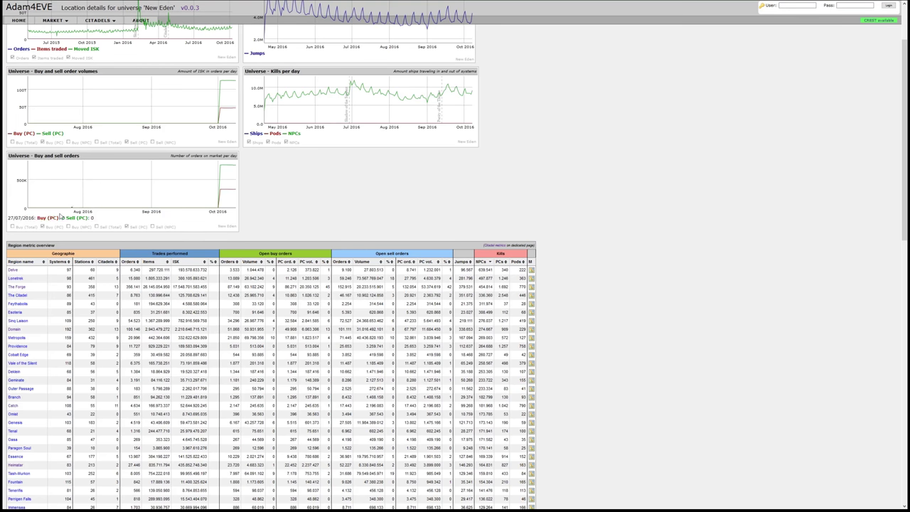
pyautogui.click(13, 271)
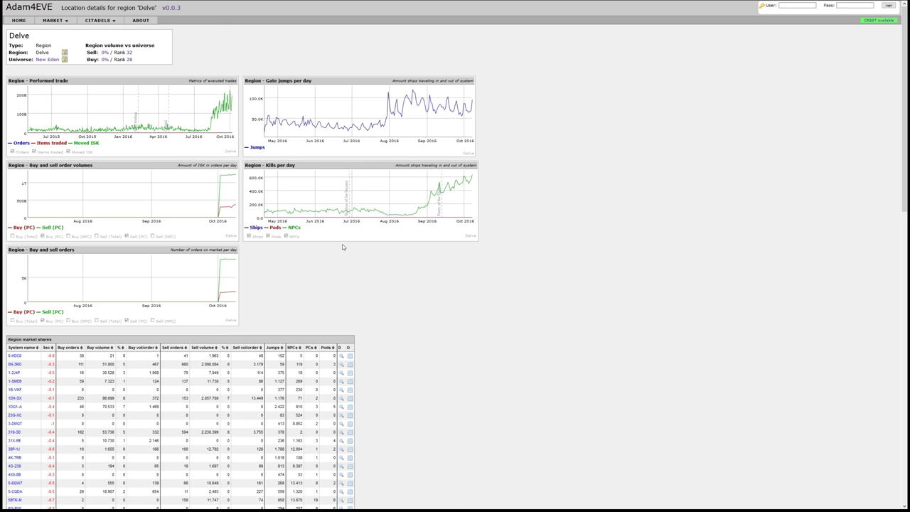
# Sort Delve's systems by NPC kills descending, putting PS-94K (17,354) on top
pyautogui.click(297, 348)
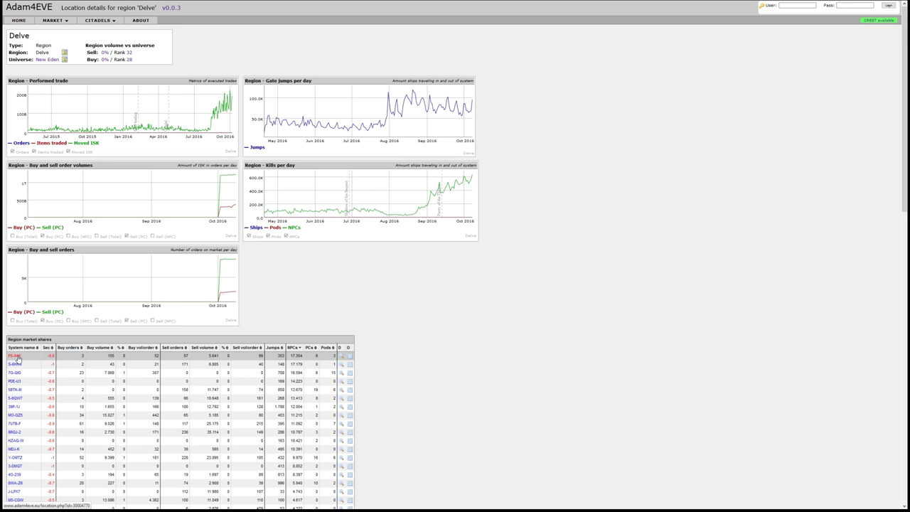
# Open the PS-94K system details page from the Delve market shares and highlight the Performed trade chart title
pyautogui.click(17, 358)
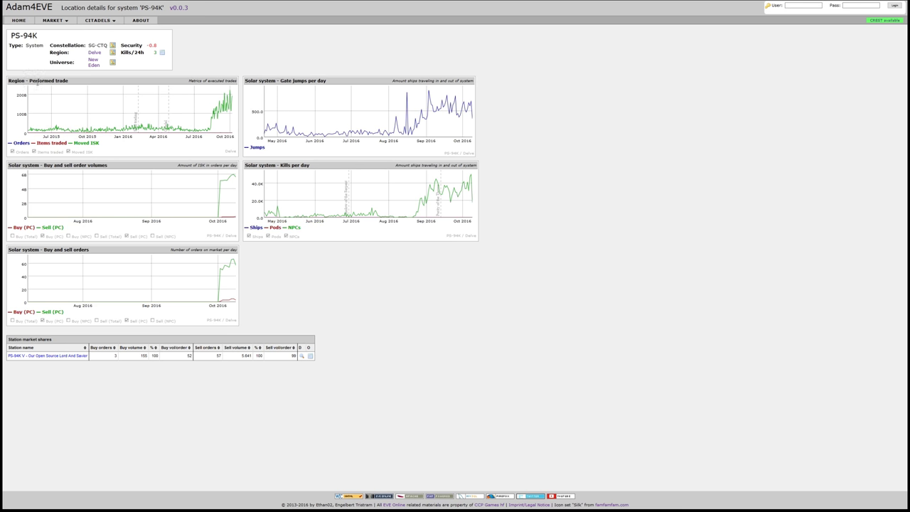
pyautogui.moveTo(29, 80); pyautogui.dragTo(81, 83)
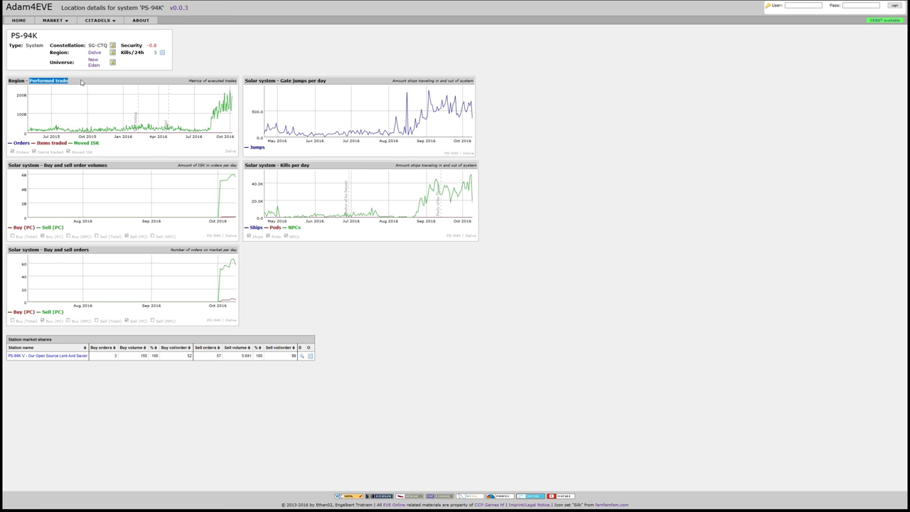
# View the PS-94K V station details page, then go back to the Adam4EVE home page
pyautogui.click(53, 356)
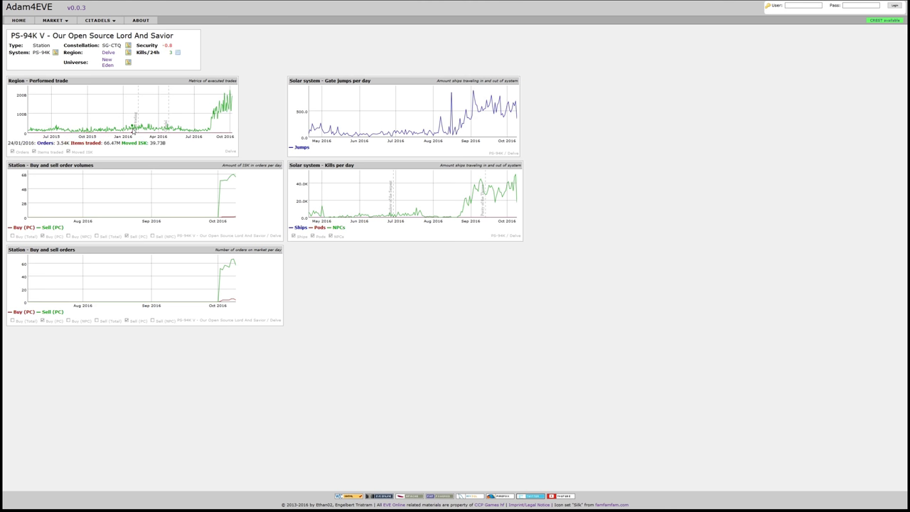
pyautogui.click(18, 20)
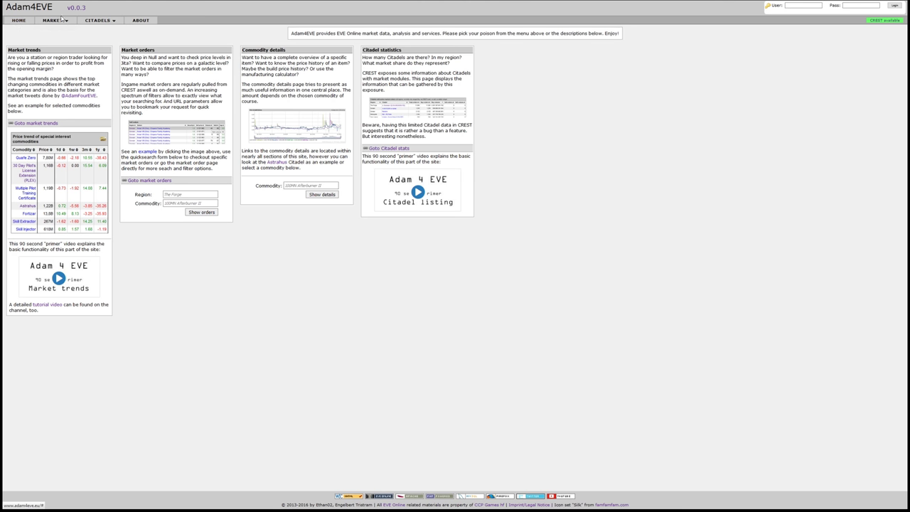
# Open Market search from the MARKET menu
pyautogui.moveTo(59, 21)
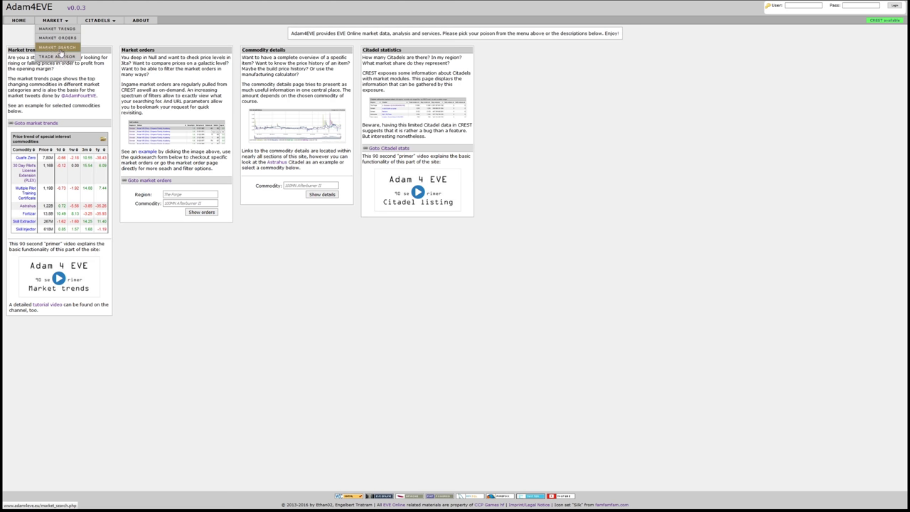
pyautogui.click(60, 49)
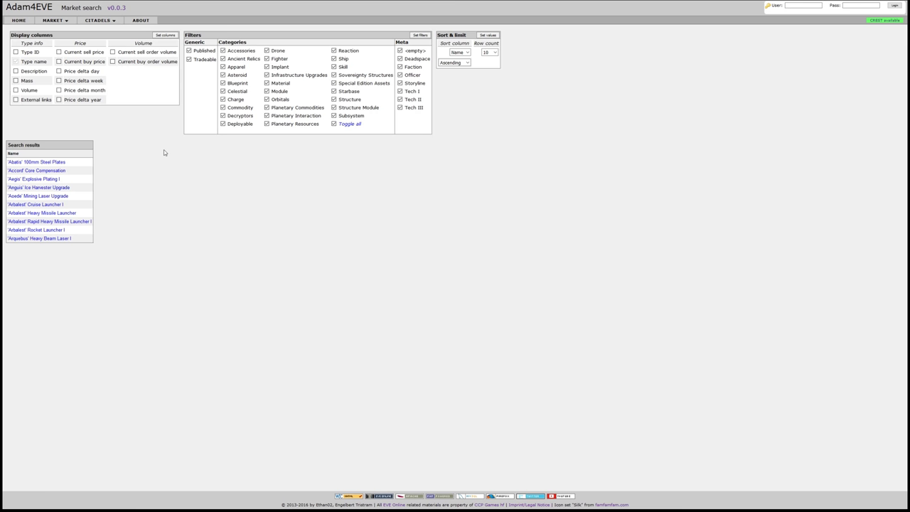
# Filter the search to the Ship category with only the Tech II meta group
pyautogui.click(335, 125)
pyautogui.click(335, 60)
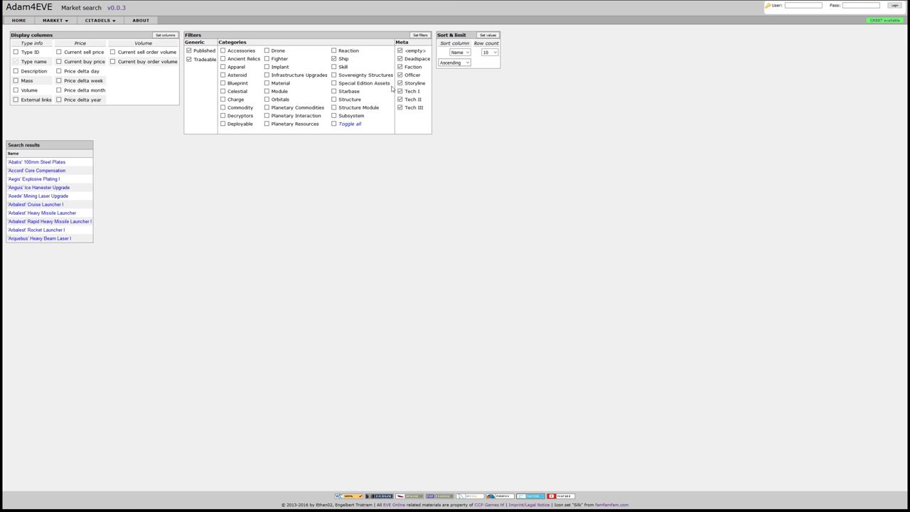
pyautogui.click(400, 50)
pyautogui.click(399, 59)
pyautogui.click(399, 67)
pyautogui.click(399, 83)
pyautogui.click(399, 91)
pyautogui.click(400, 75)
pyautogui.click(399, 108)
pyautogui.click(420, 35)
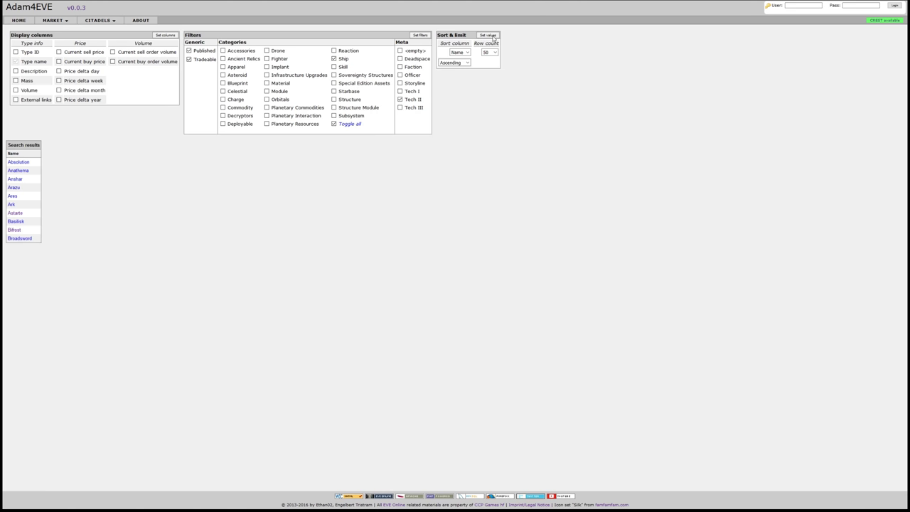
# Add volume, sell price and delta columns, sort by Price Δ% Week descending, and open Kirin in a new tab
pyautogui.click(489, 35)
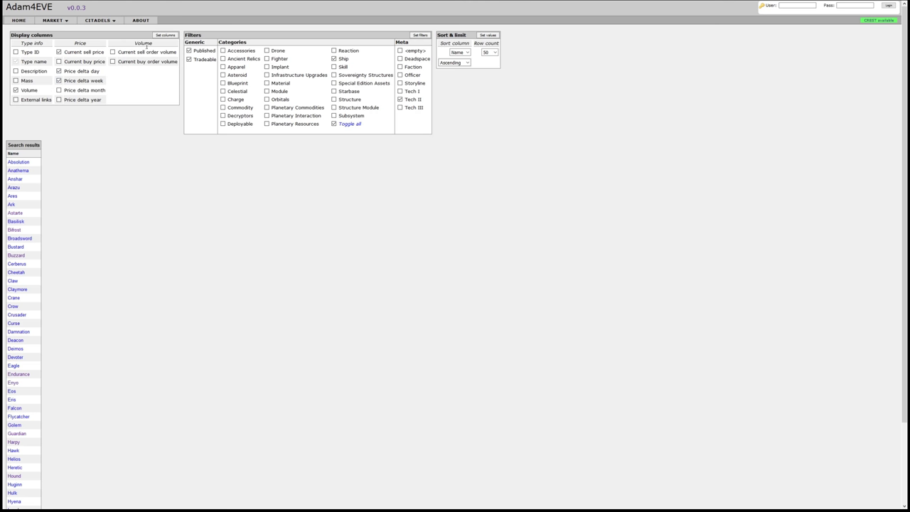
pyautogui.click(164, 35)
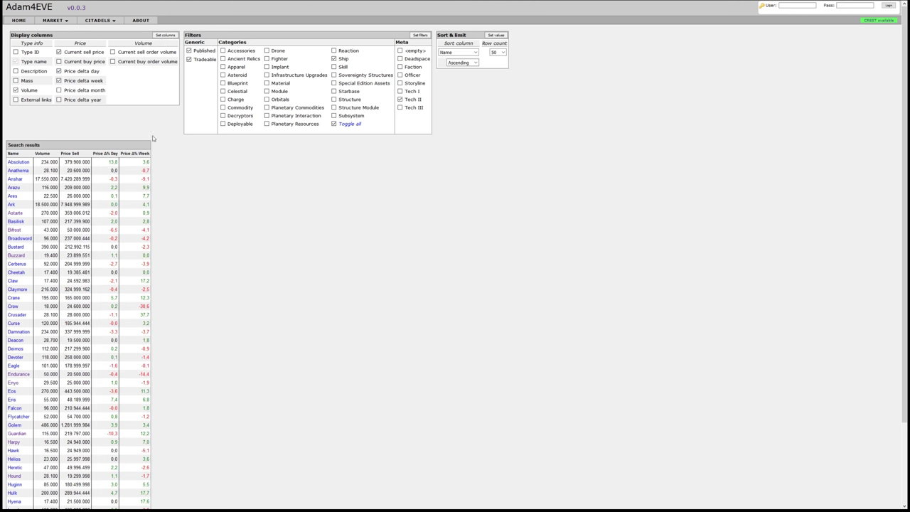
pyautogui.click(469, 71)
pyautogui.click(465, 63)
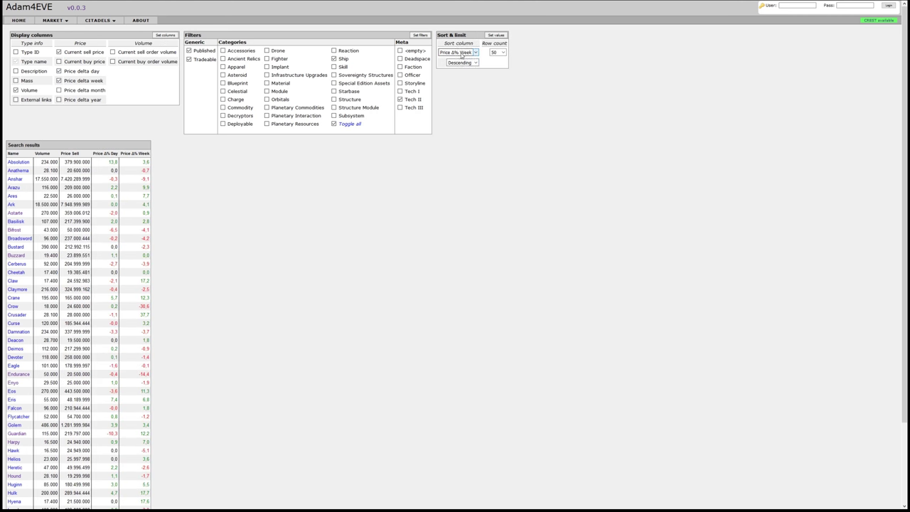
pyautogui.click(459, 69)
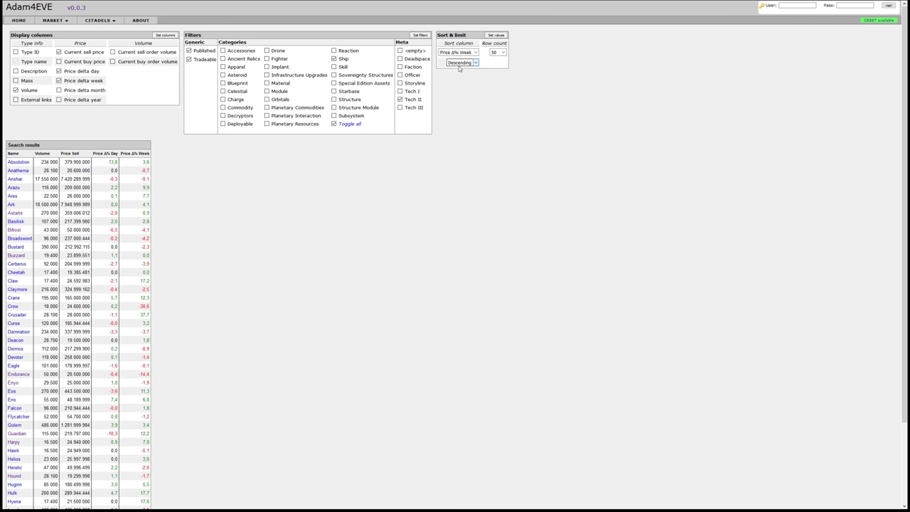
pyautogui.click(497, 35)
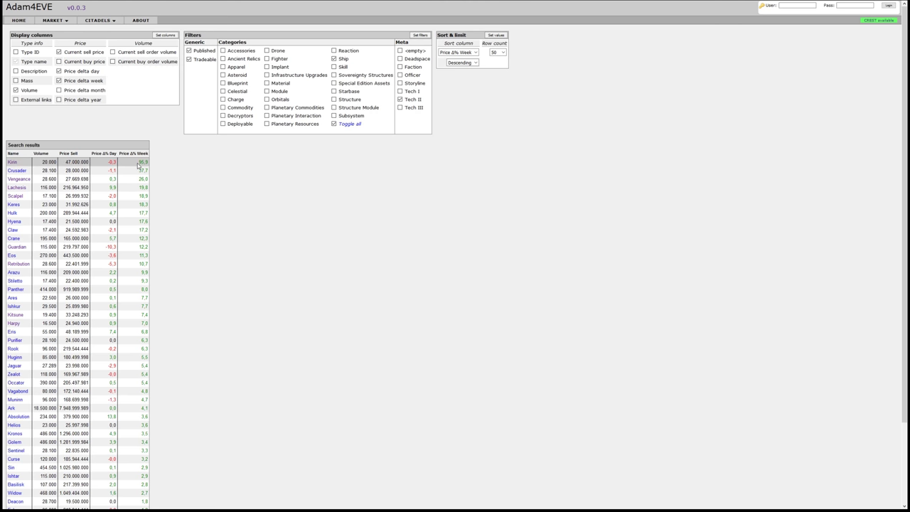
pyautogui.middleClick(13, 162)
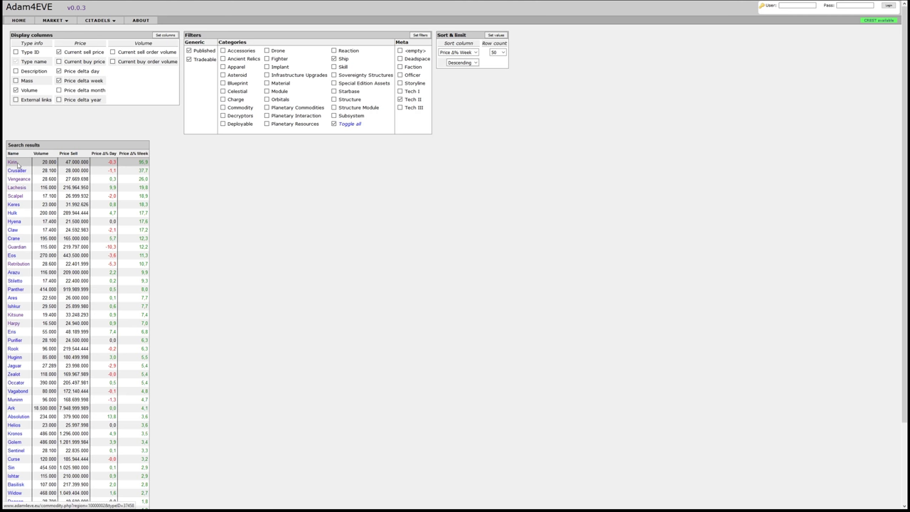
pyautogui.click(110, 7)
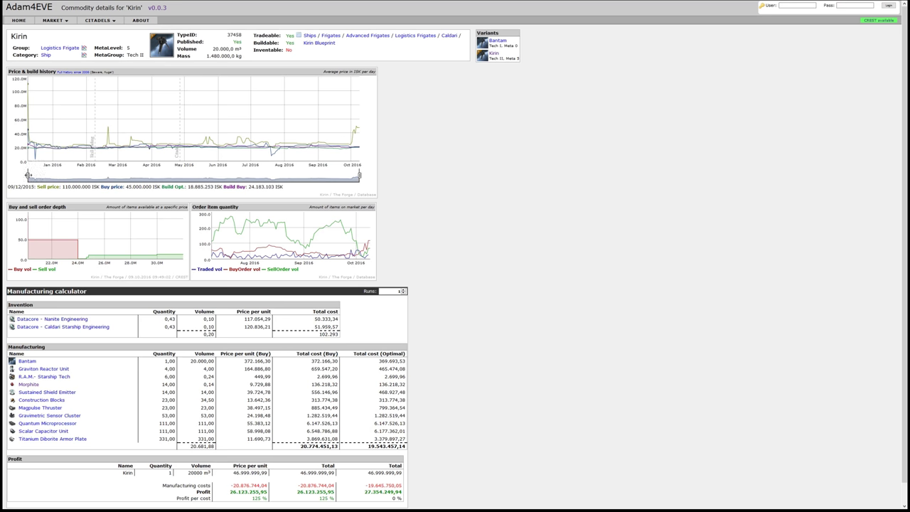
pyautogui.moveTo(27, 174); pyautogui.dragTo(221, 172)
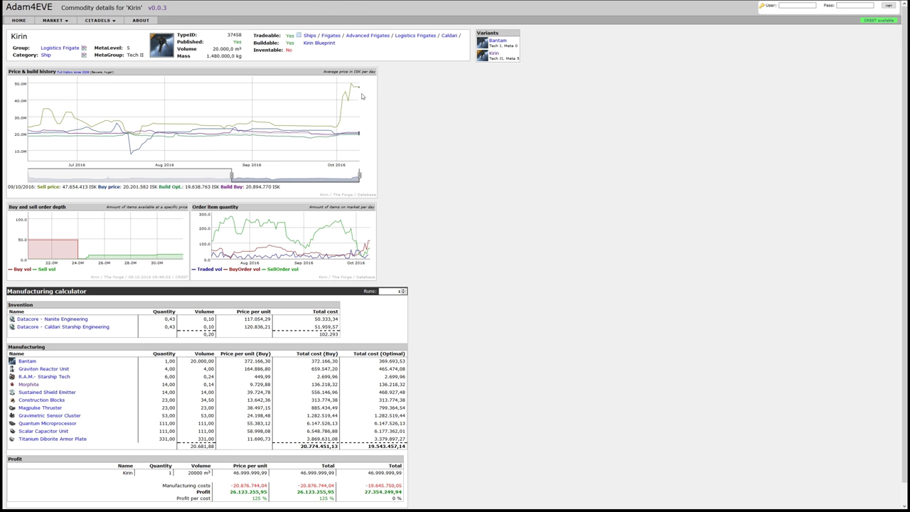
pyautogui.click(54, 6)
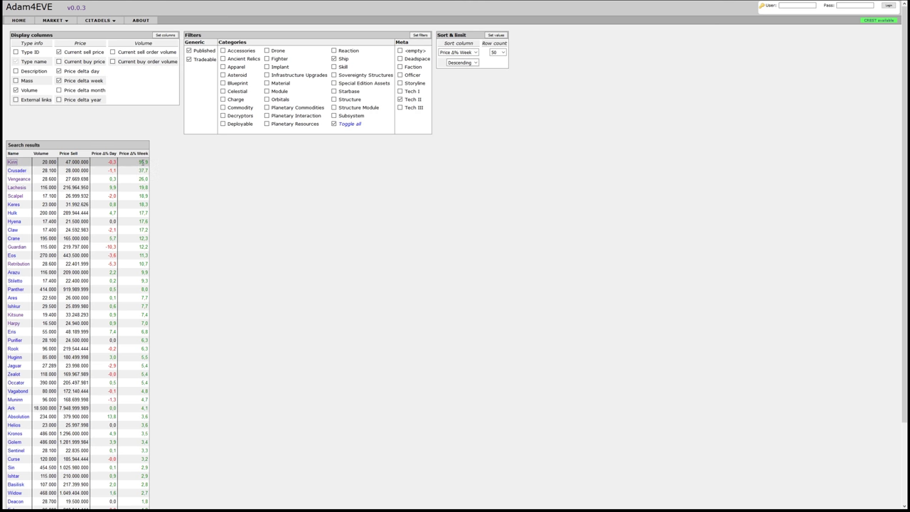
# Open the Trade Advisor from the MARKET menu
pyautogui.moveTo(62, 21)
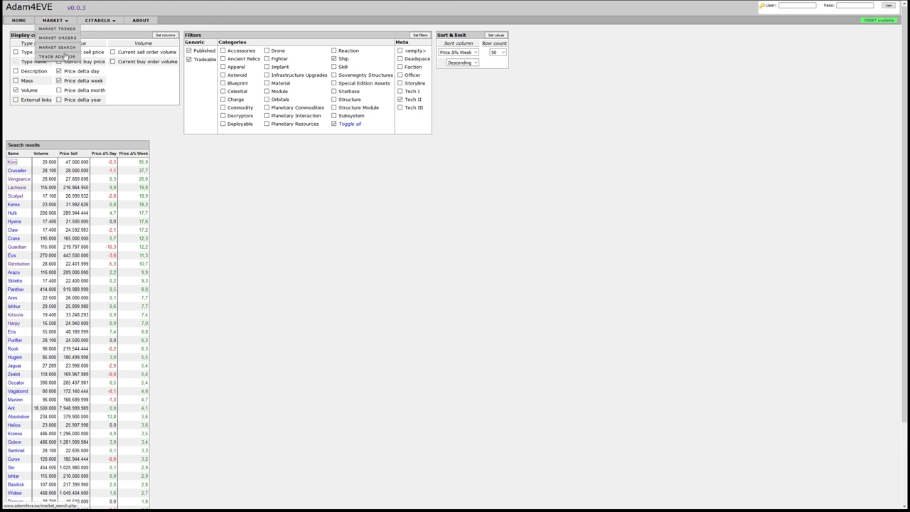
pyautogui.click(65, 56)
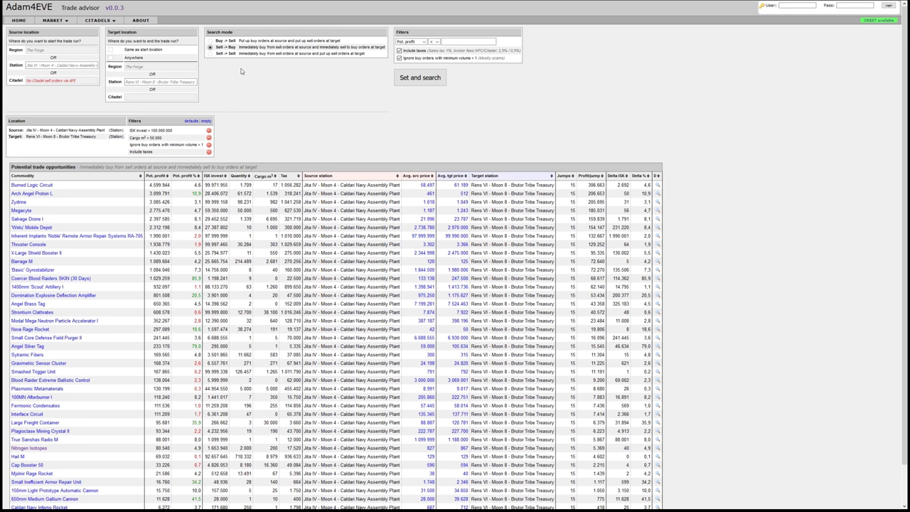
# Search trades from Jita IV - Moon 4 - Caldari Navy Assembly Plant to Rens VI - Moon 8 - Brutor Tribe Treasury
pyautogui.click(87, 66)
pyautogui.write('jita')
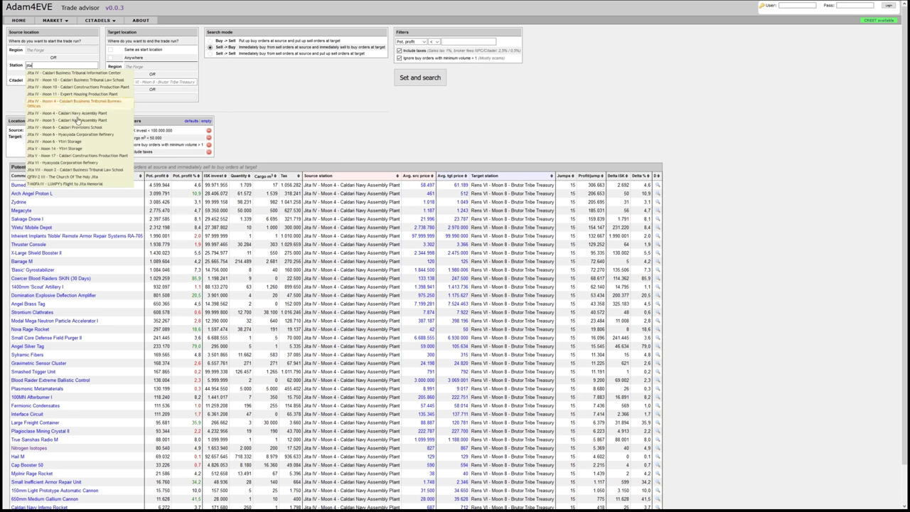
pyautogui.click(76, 107)
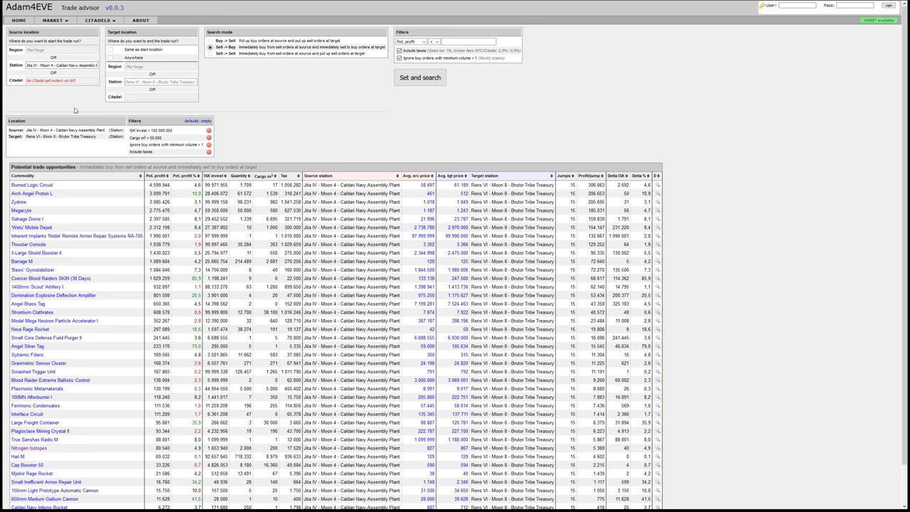
pyautogui.click(136, 82)
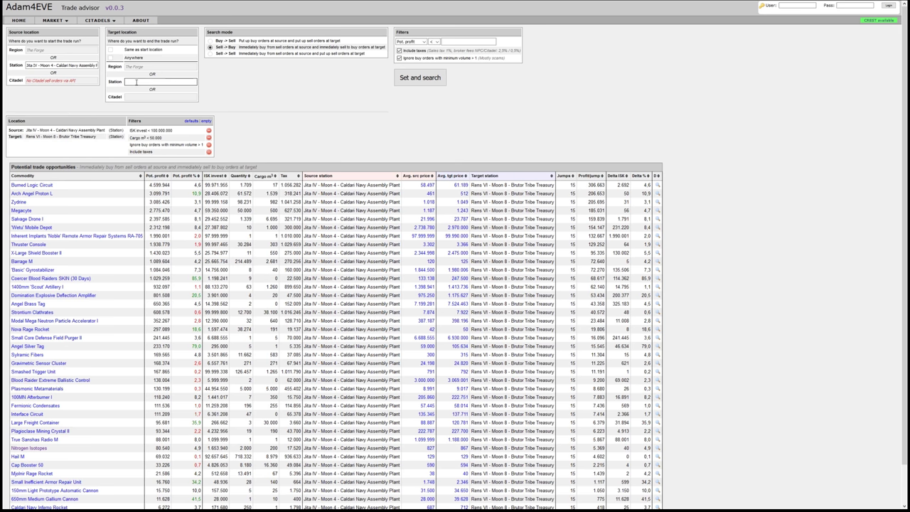
pyautogui.write('rens')
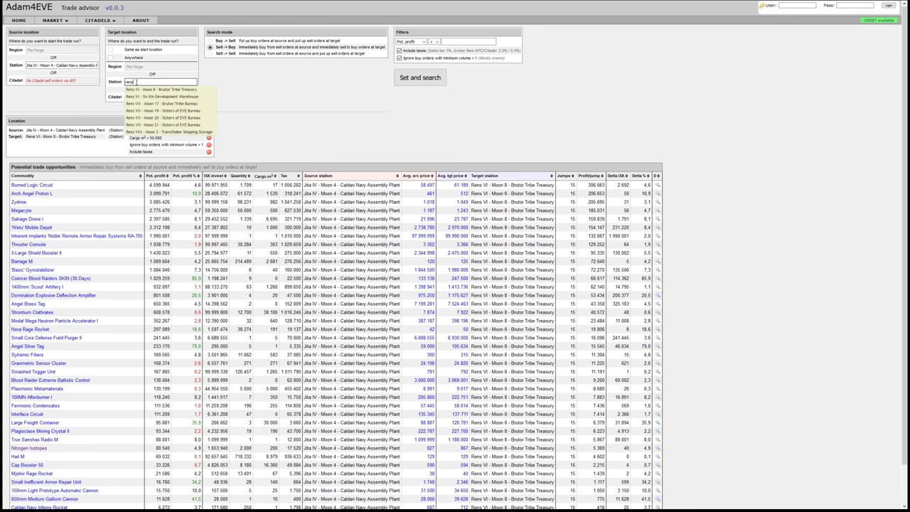
pyautogui.click(164, 91)
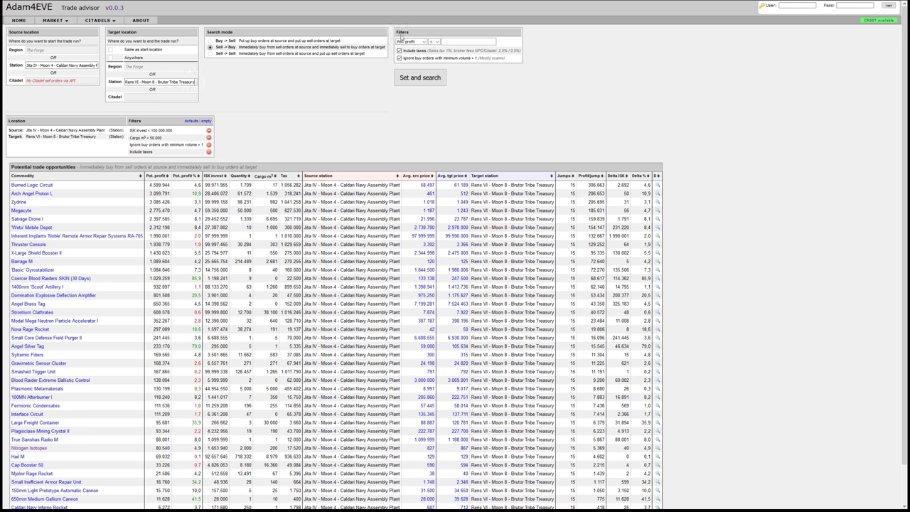
pyautogui.click(424, 79)
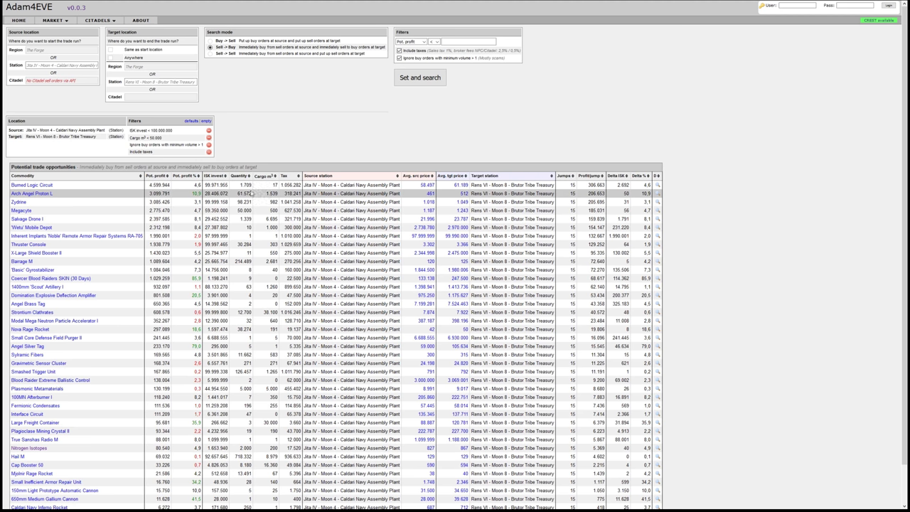
pyautogui.click(658, 185)
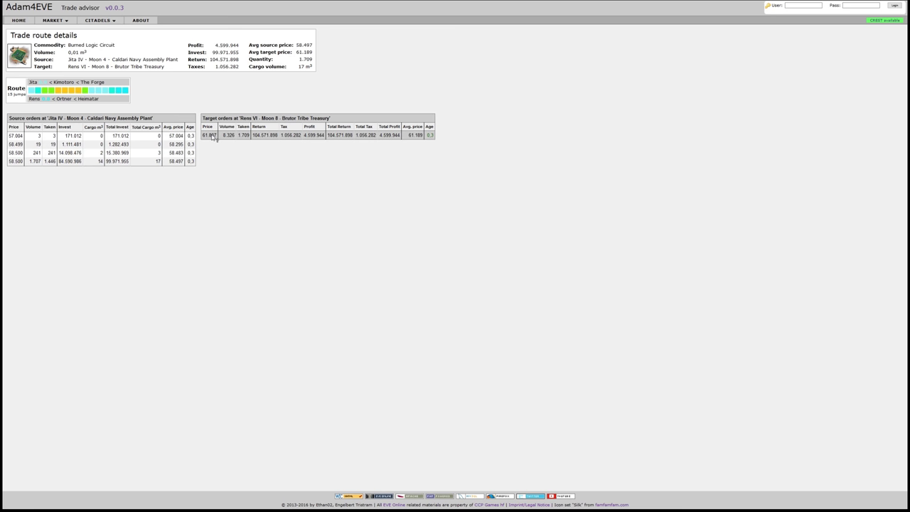
pyautogui.moveTo(56, 20)
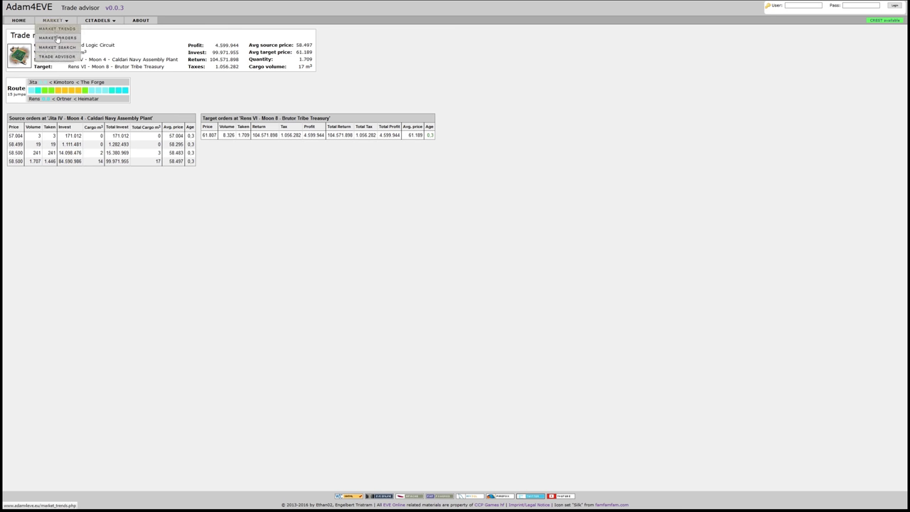
pyautogui.click(69, 58)
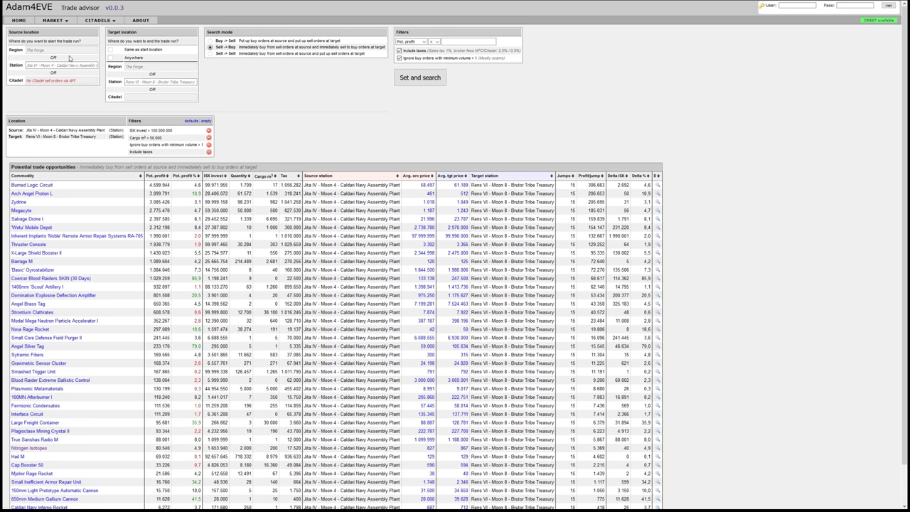